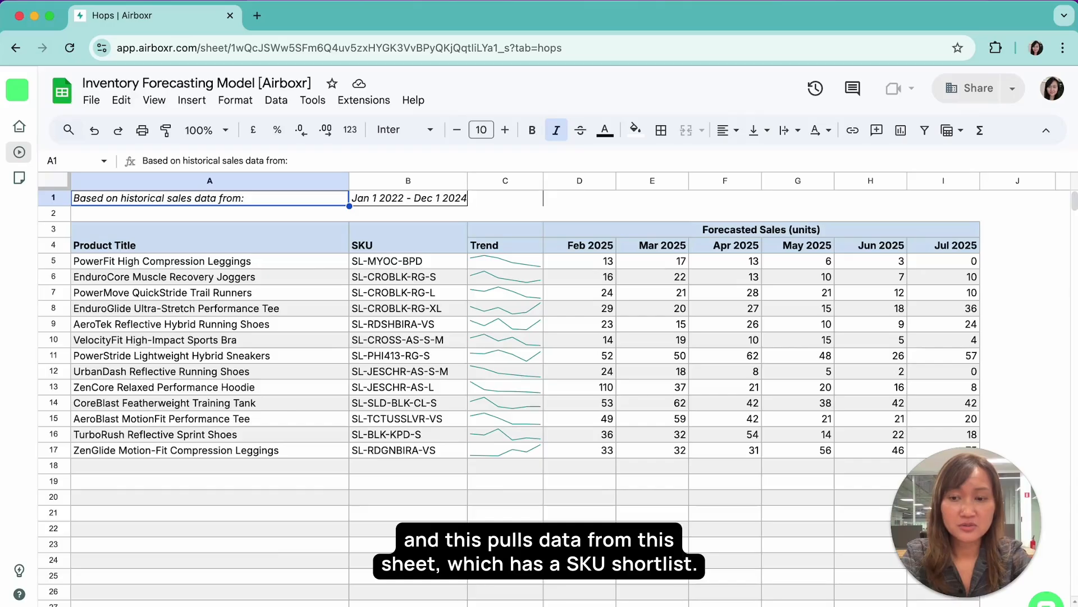
- Examine the SKU Shortlist sheet's products and forecast inclusion checkboxes alongside the six-month forecast sheet
click(241, 606)
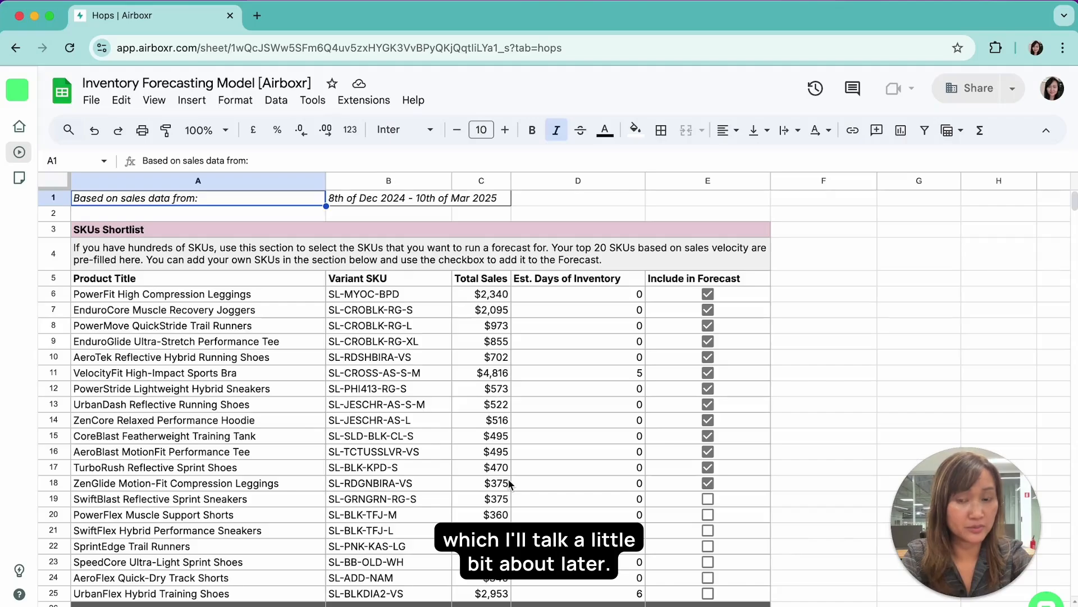
scroll(281, 560, down, 3)
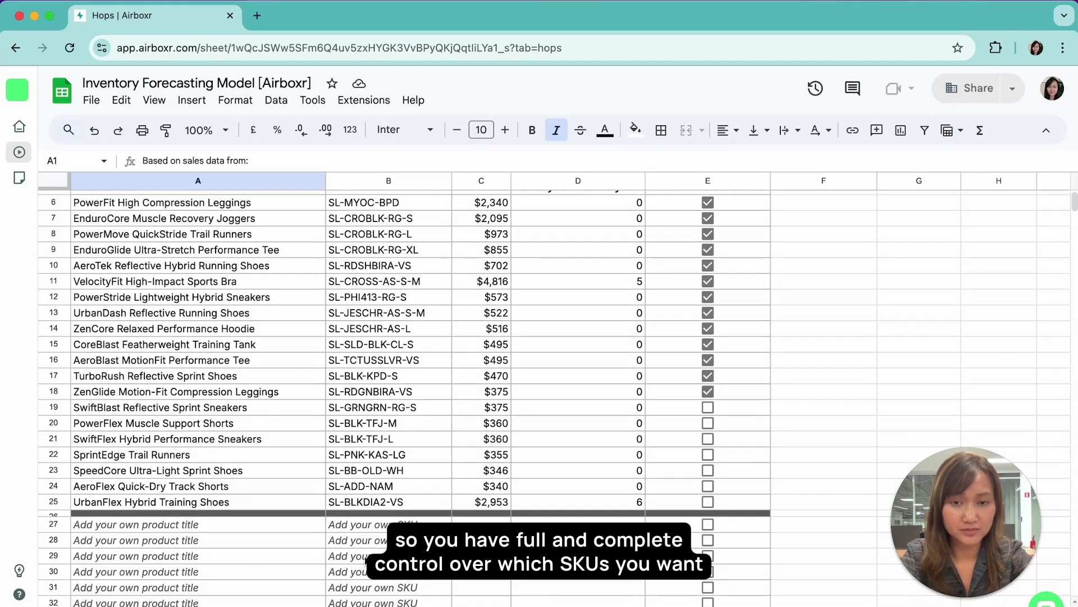
scroll(365, 557, up, 3)
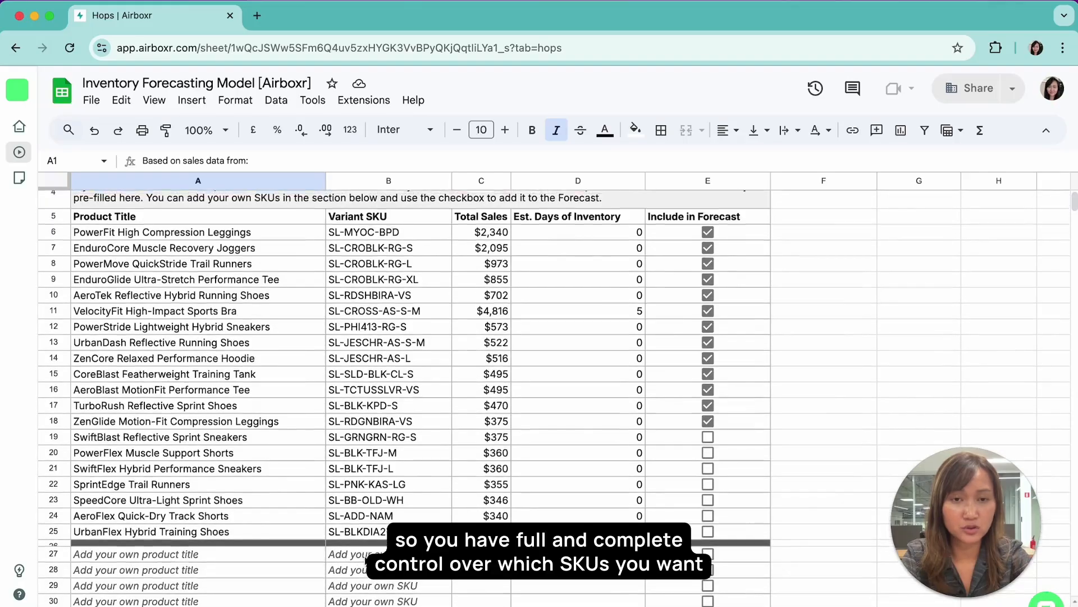
click(341, 605)
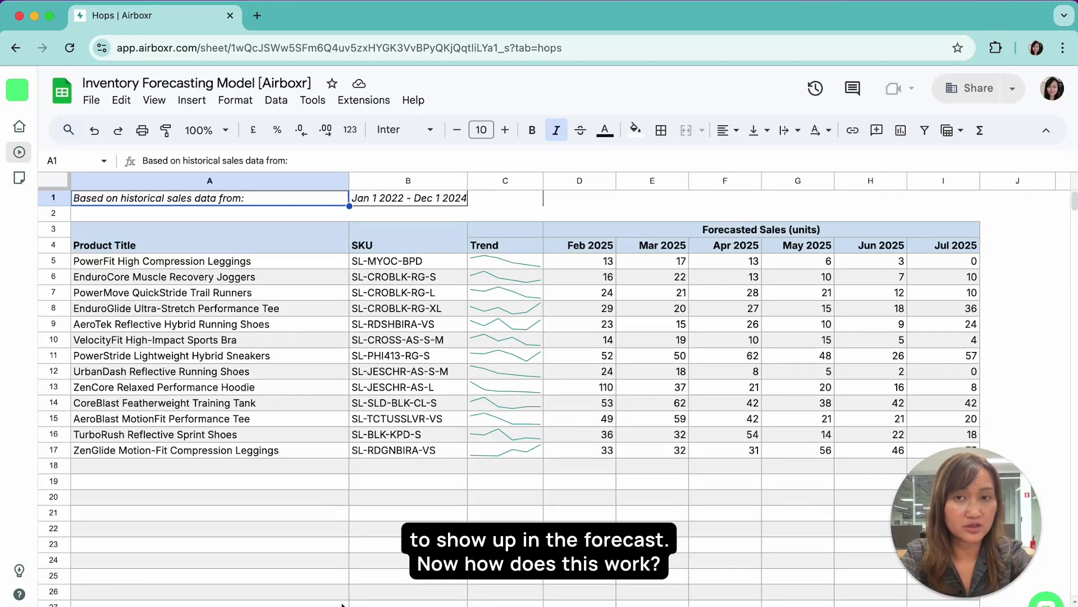
click(259, 606)
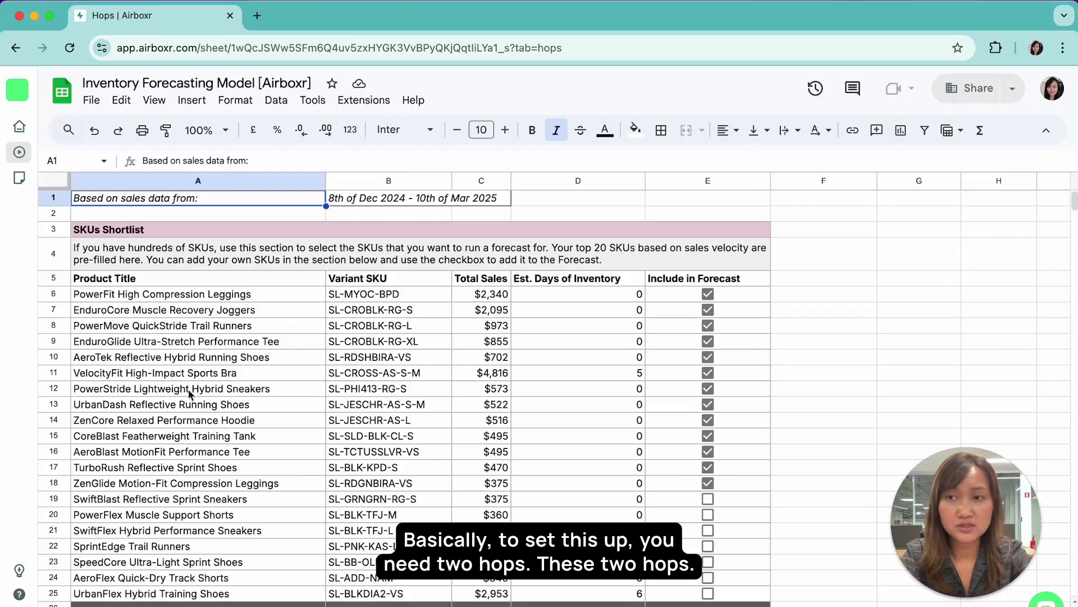
- Set up a run of the Variant Sales Performance over Time hop into the [Schedule] Current Year Variant Sales sheet
click(19, 152)
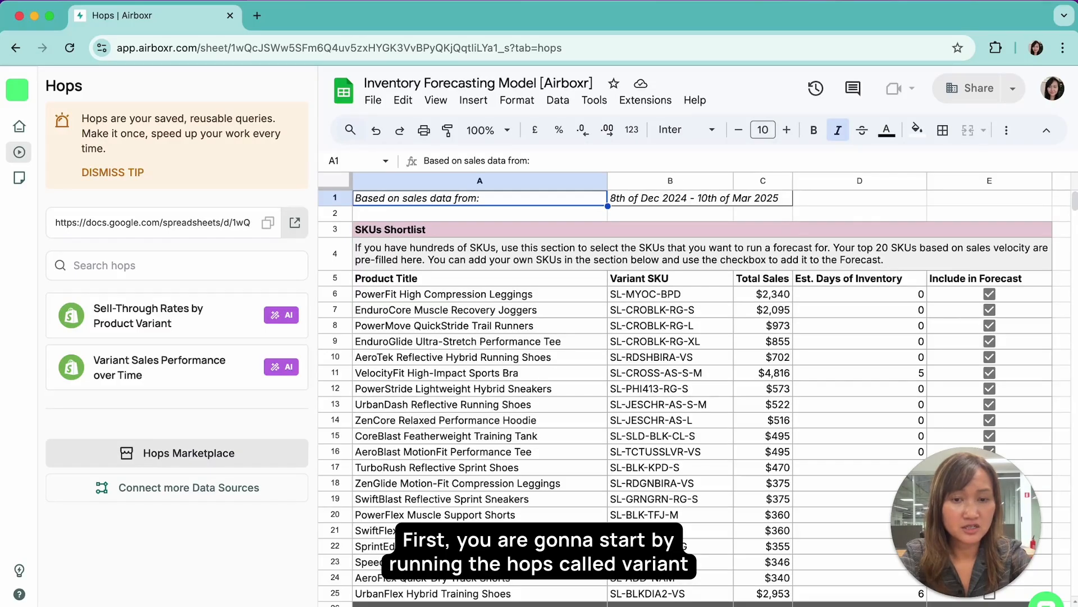
mouse_move(216, 383)
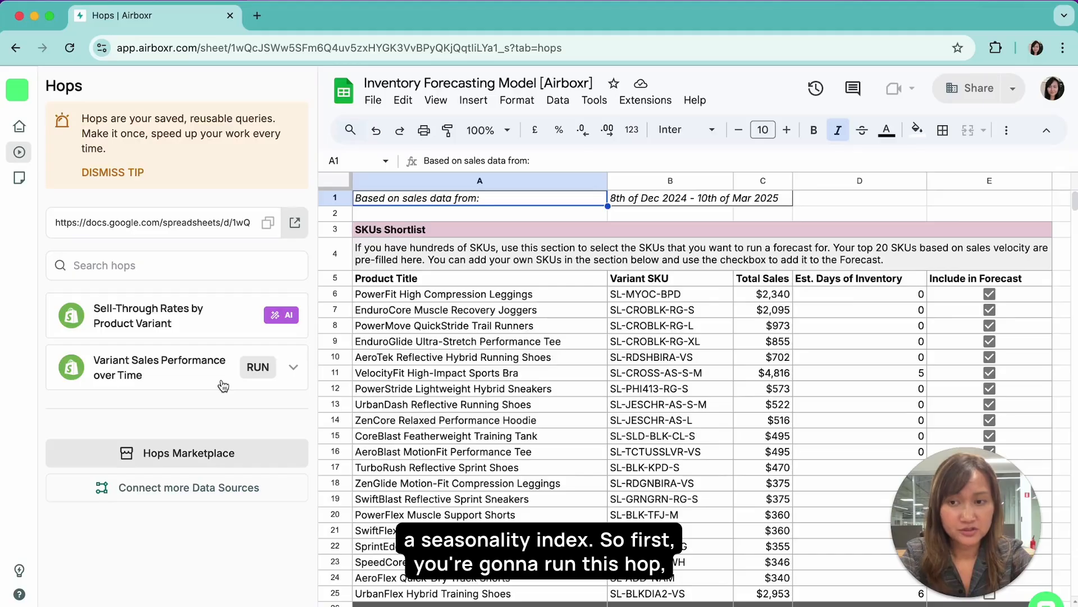
click(256, 370)
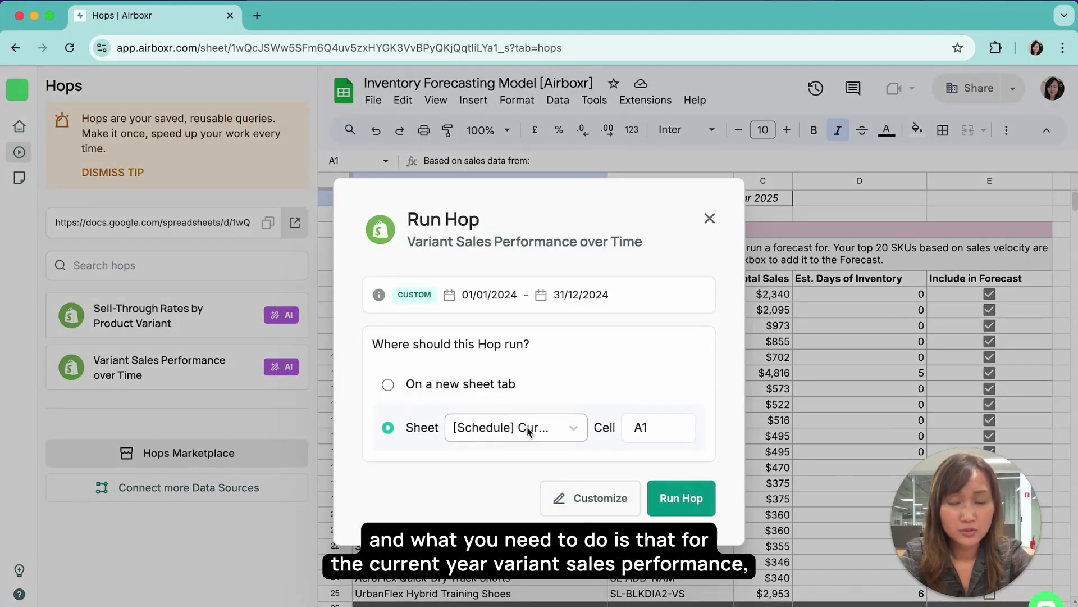
click(528, 431)
scroll(533, 593, down, 2)
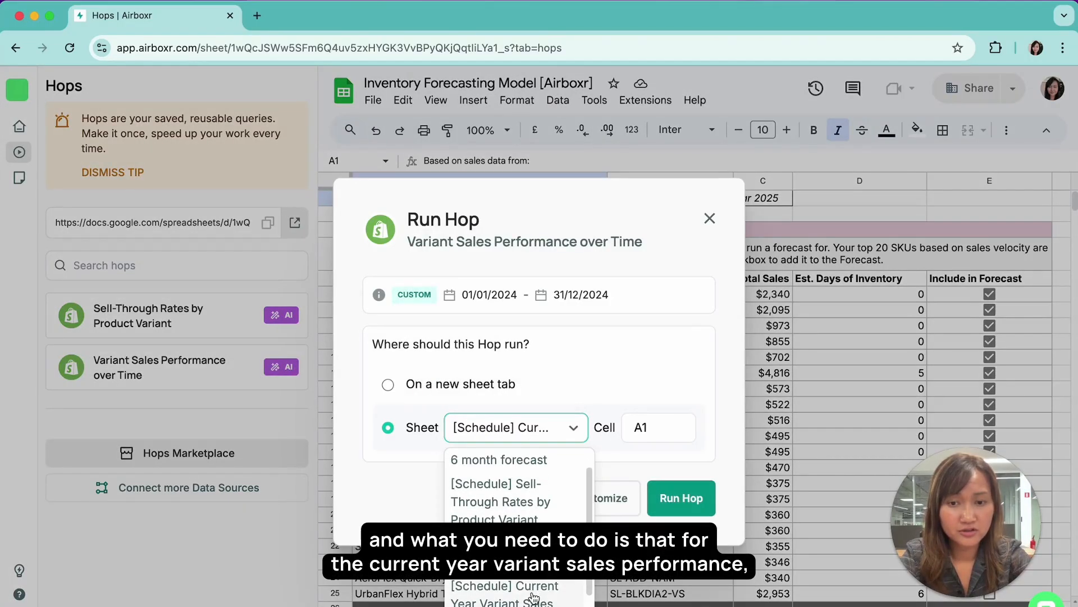
click(532, 597)
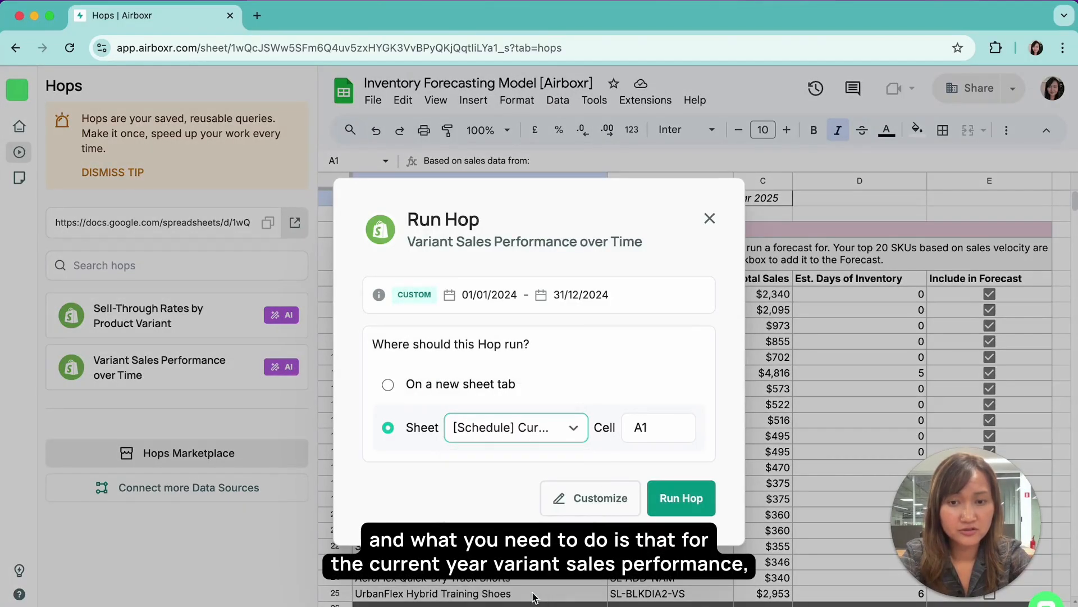
- Customize the hop's custom time frame to start on 01/01/2025
click(525, 310)
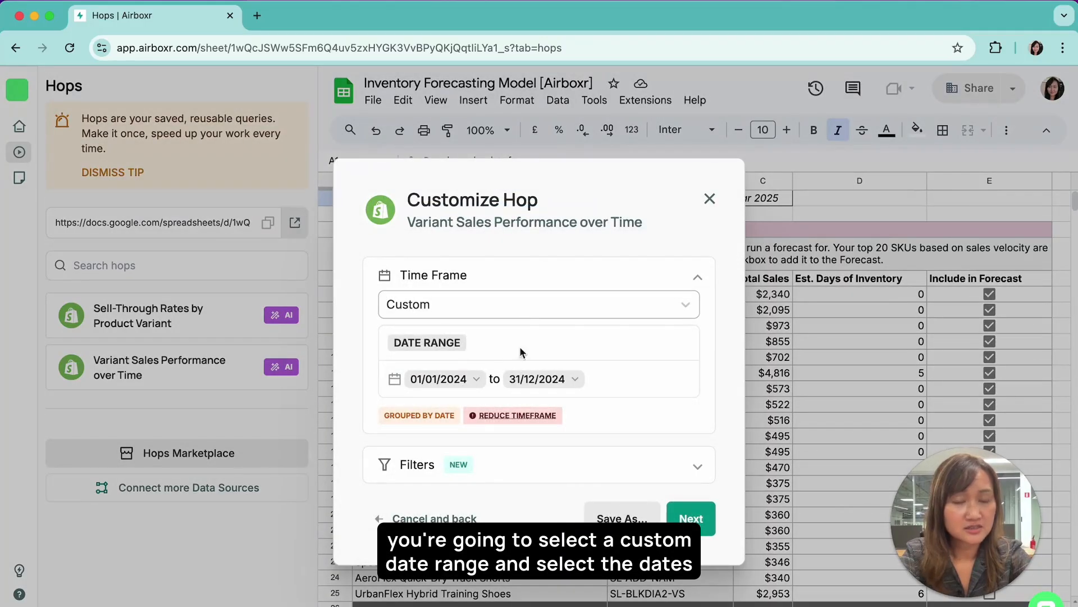
click(474, 380)
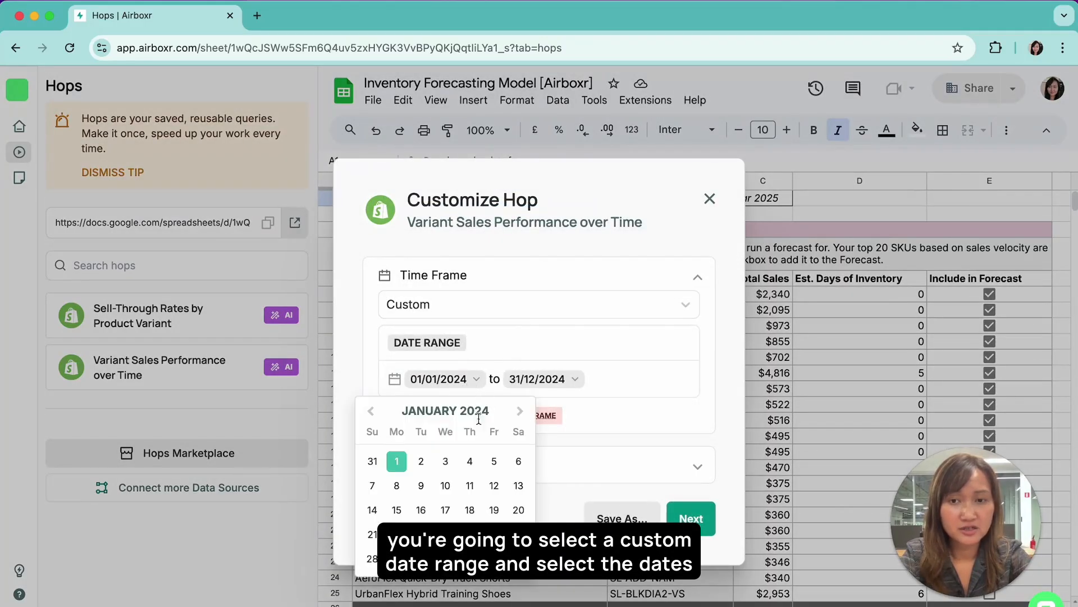
click(520, 412)
click(520, 412)
click(520, 412)
click(520, 413)
click(520, 412)
click(521, 413)
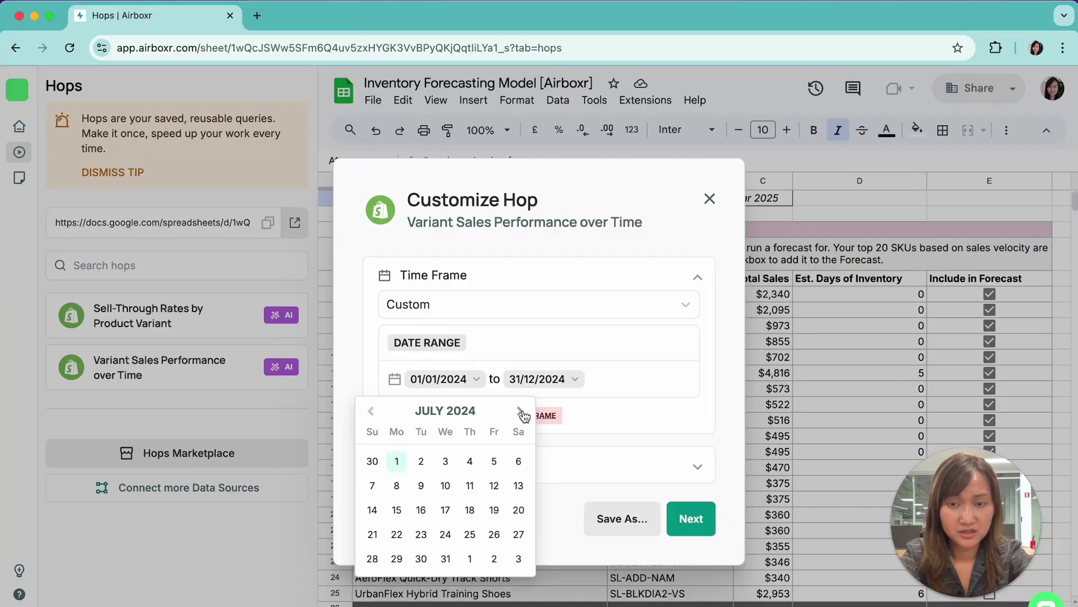
click(521, 413)
click(521, 412)
click(521, 412)
click(520, 412)
click(521, 413)
click(521, 412)
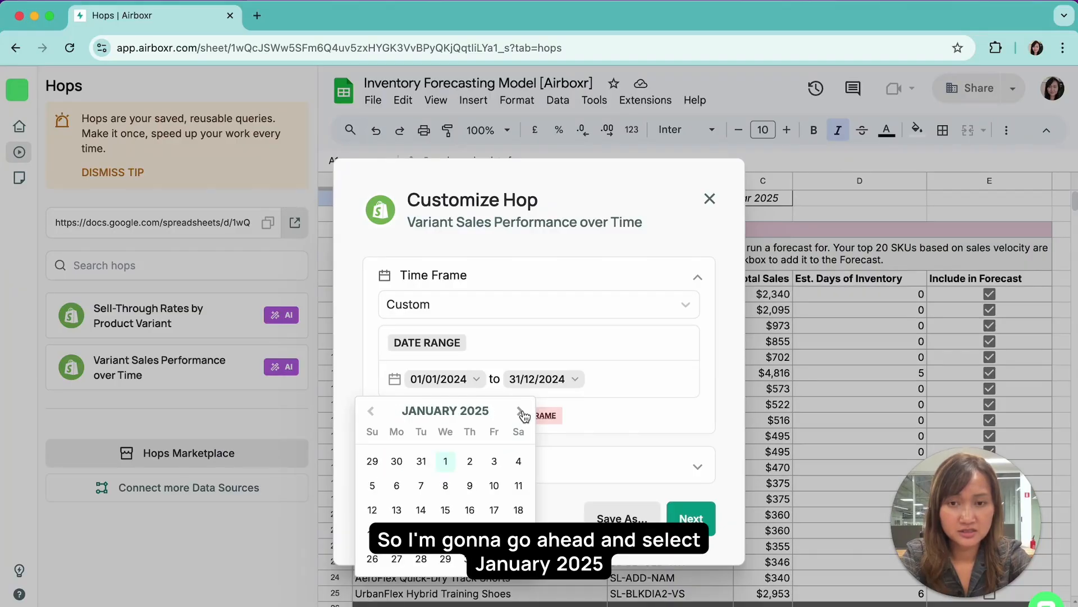
click(445, 459)
- Set the custom time frame's end date to 31/12/2025, apply it, and close the run settings without running the hop
click(566, 378)
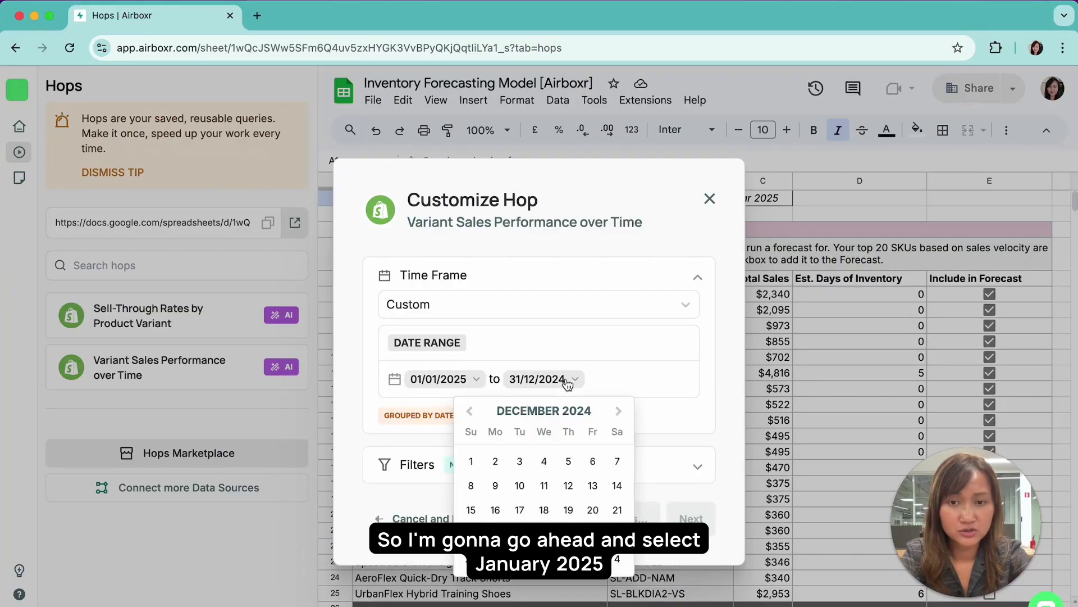
click(618, 413)
click(618, 413)
click(619, 413)
click(618, 412)
click(619, 412)
click(618, 412)
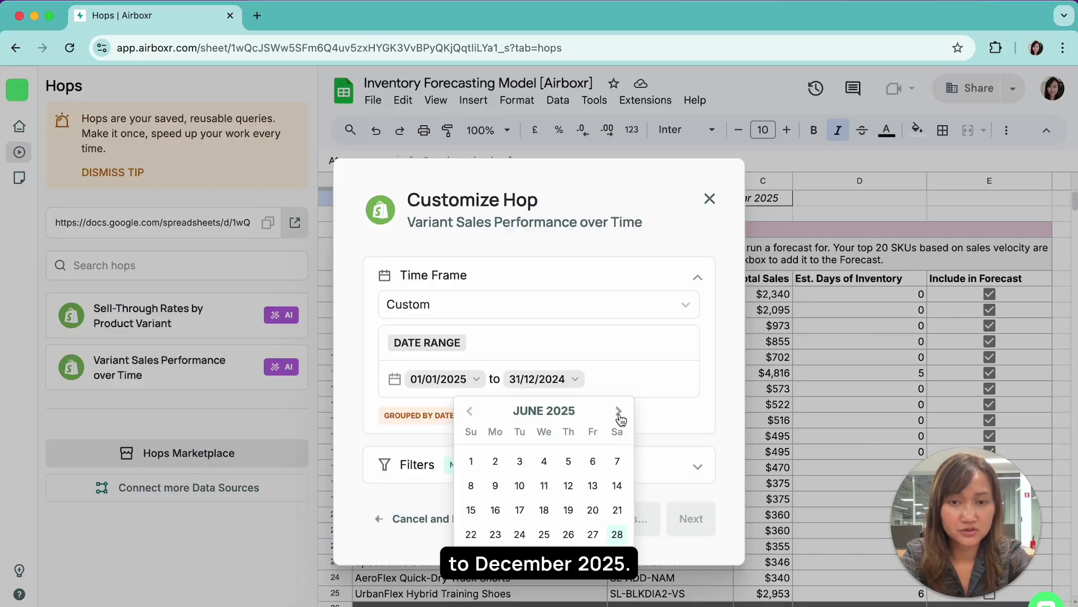
click(619, 412)
click(619, 413)
click(618, 413)
click(618, 412)
double_click(618, 412)
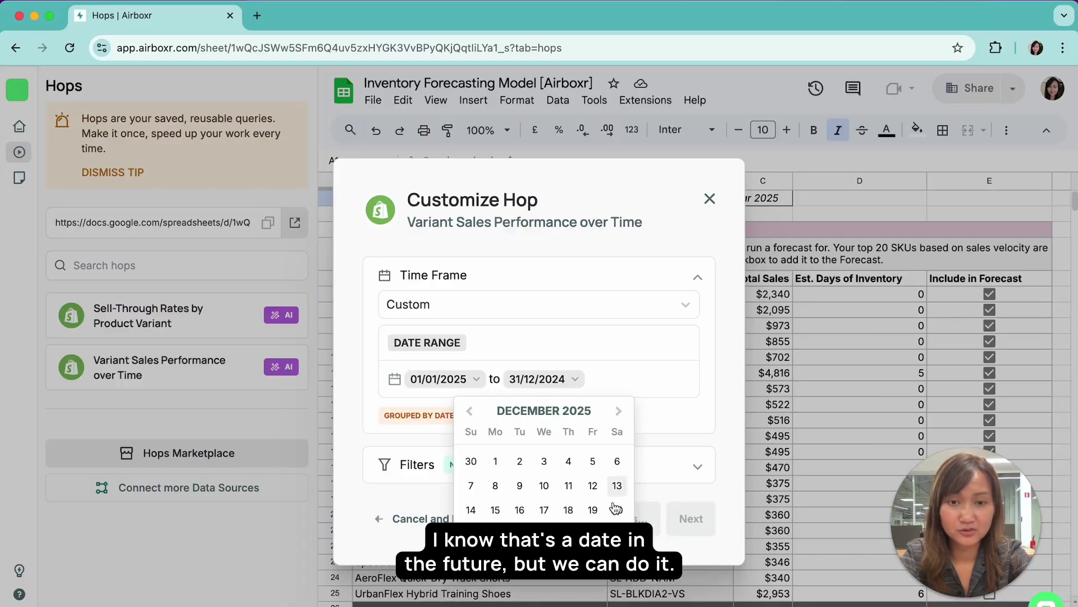
click(545, 559)
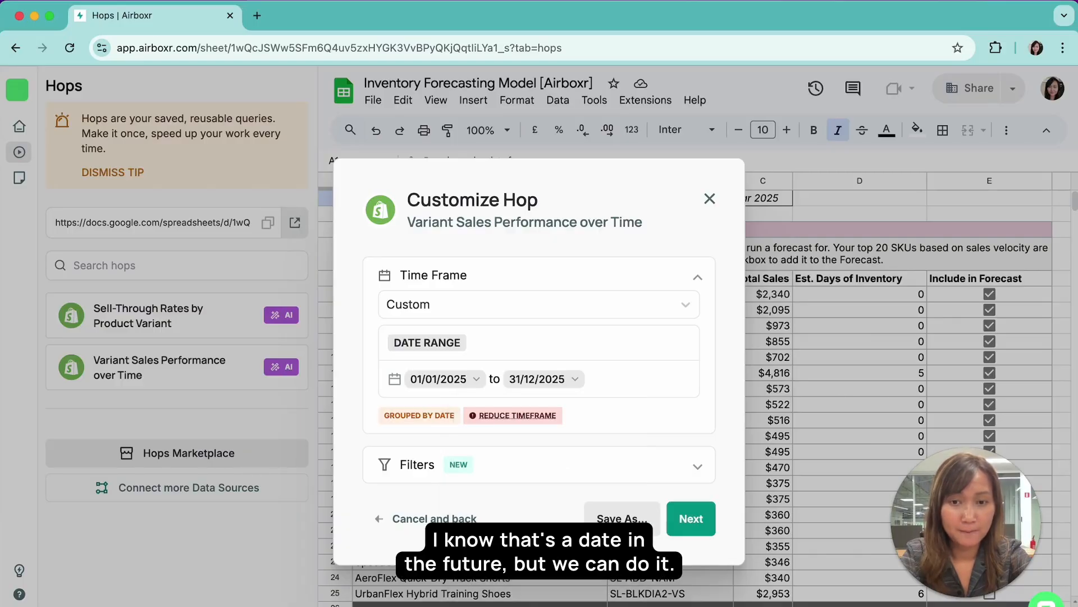
click(691, 518)
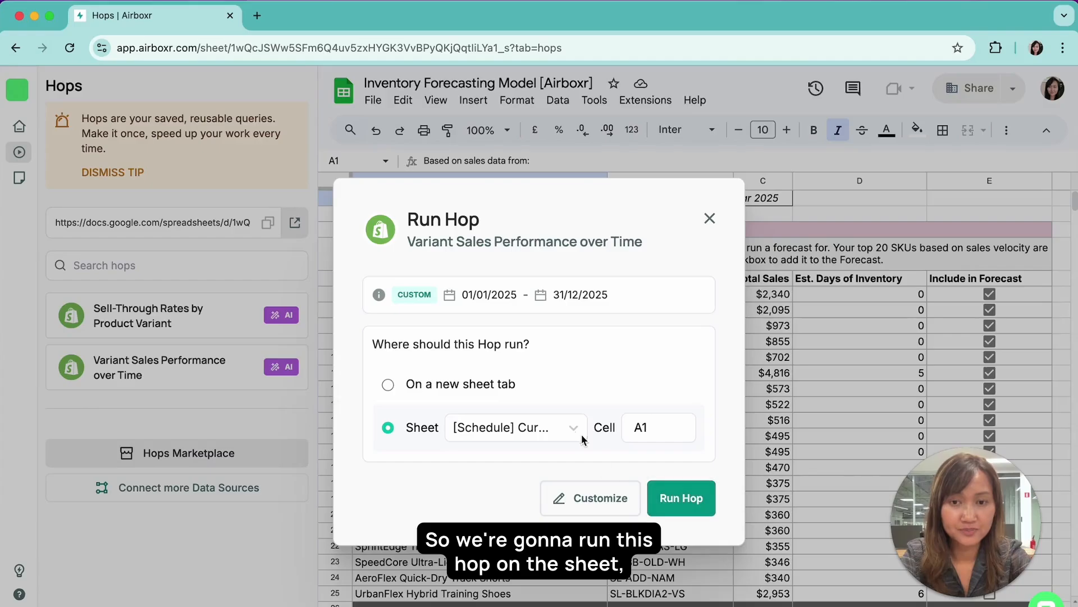
click(710, 218)
- Review the destination and frequency options for scheduling the Variant Sales Performance over Time hop, without scheduling it
click(163, 368)
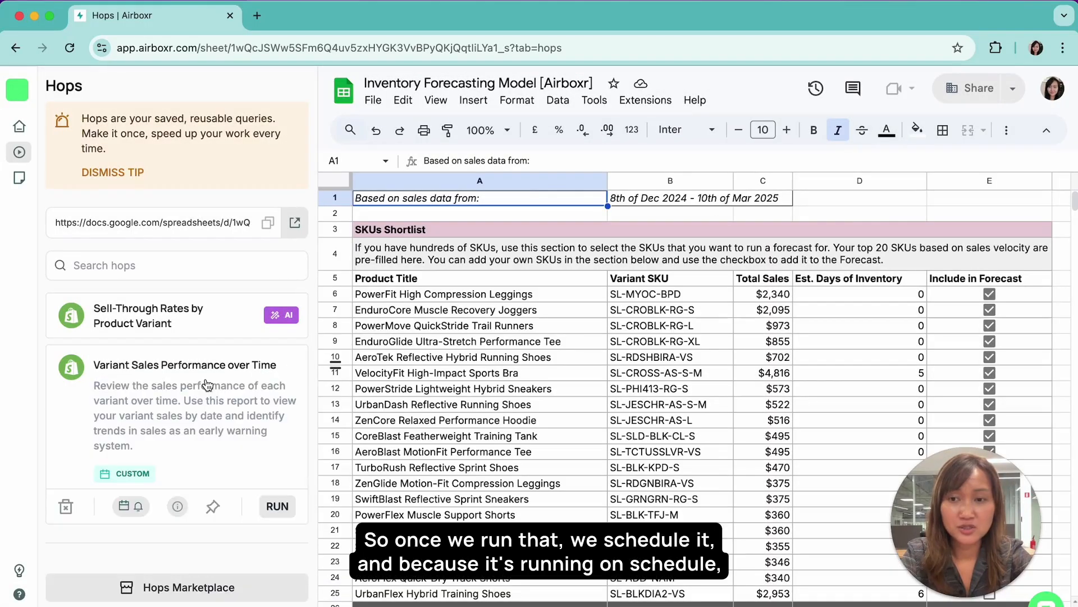
click(147, 508)
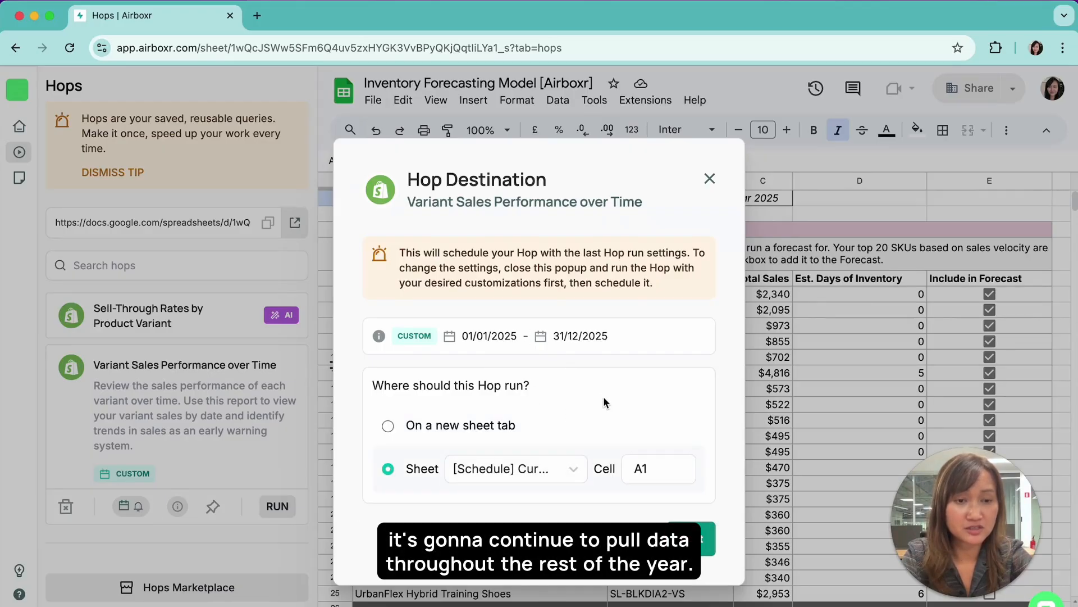
click(708, 540)
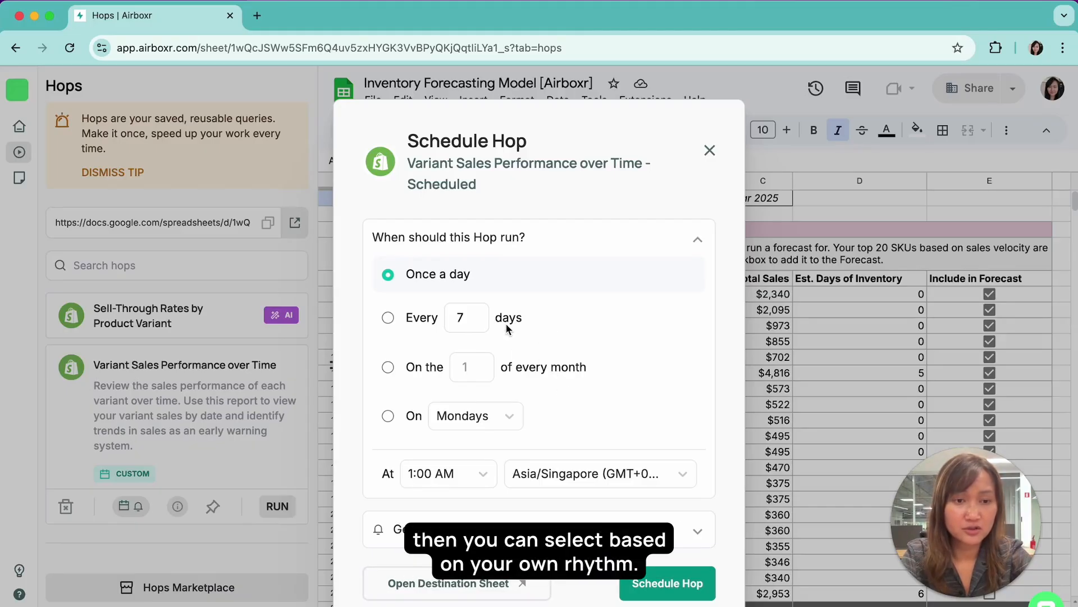
click(710, 150)
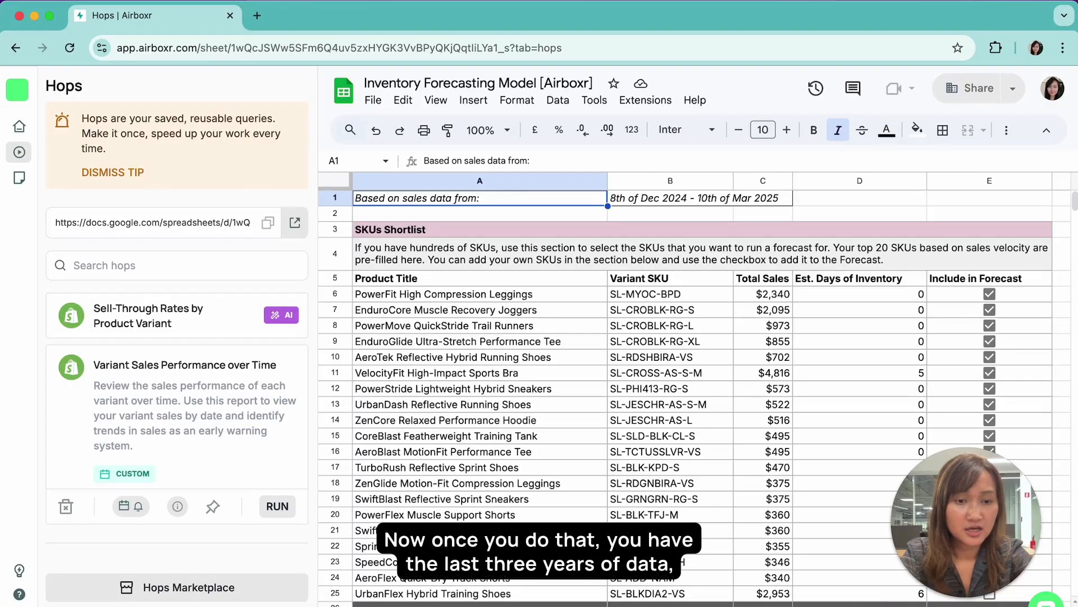
- View the sheet with the 2024 variant sales data and choose Year -1 VSP Data as the Variant Sales Performance hop's destination
key(alt+Down)
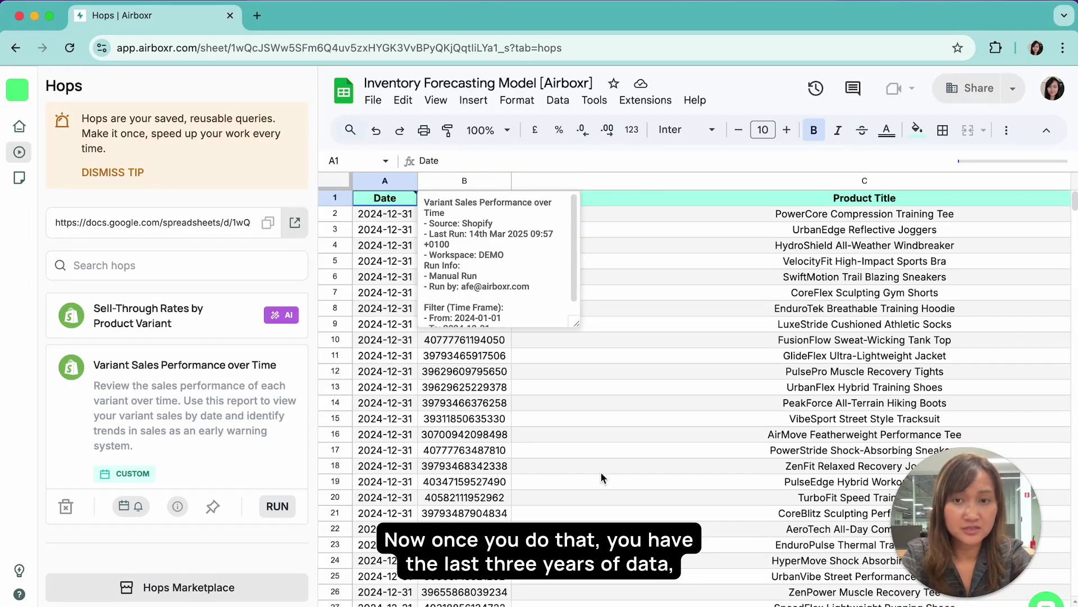
click(467, 372)
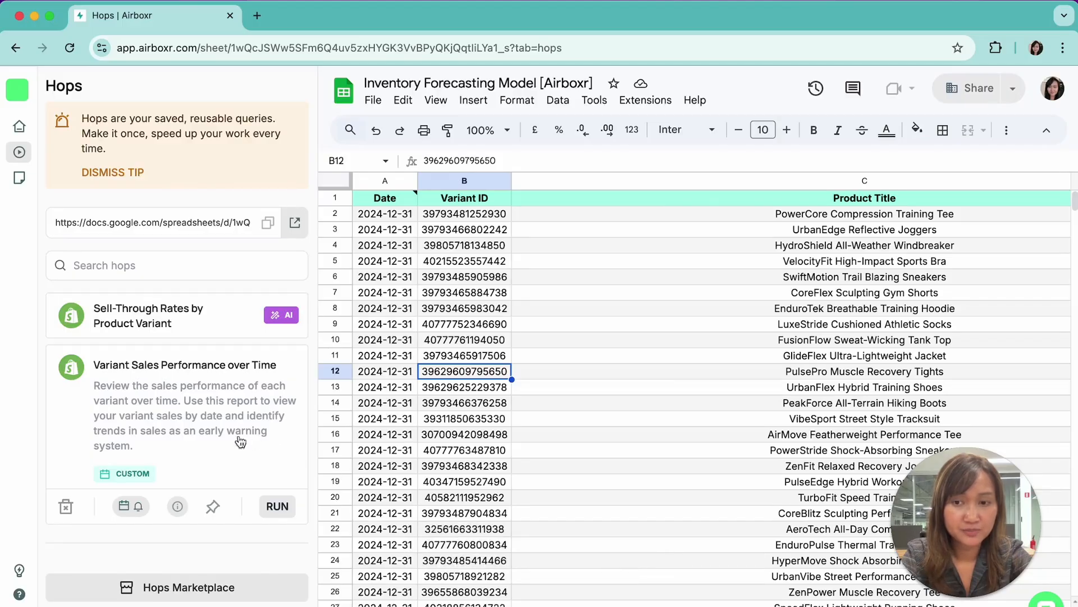
click(275, 507)
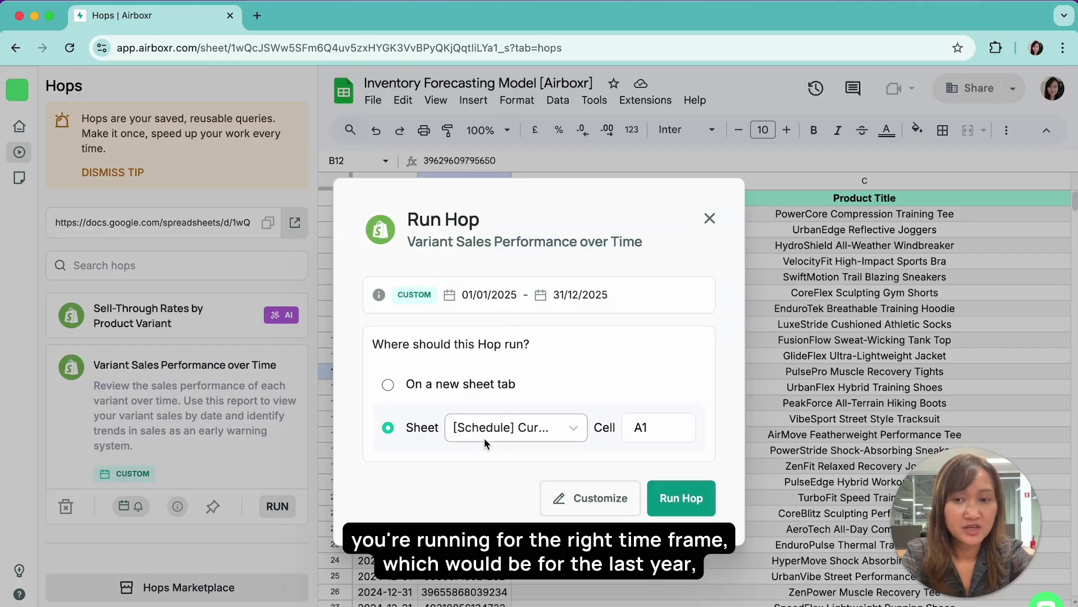
click(517, 429)
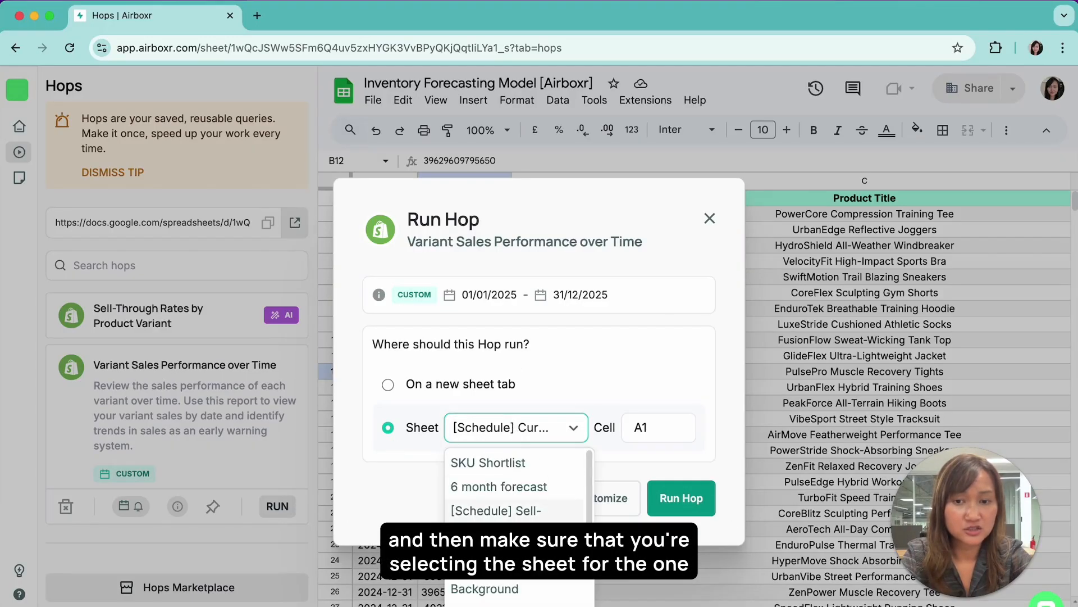
scroll(520, 494, down, 3)
click(526, 591)
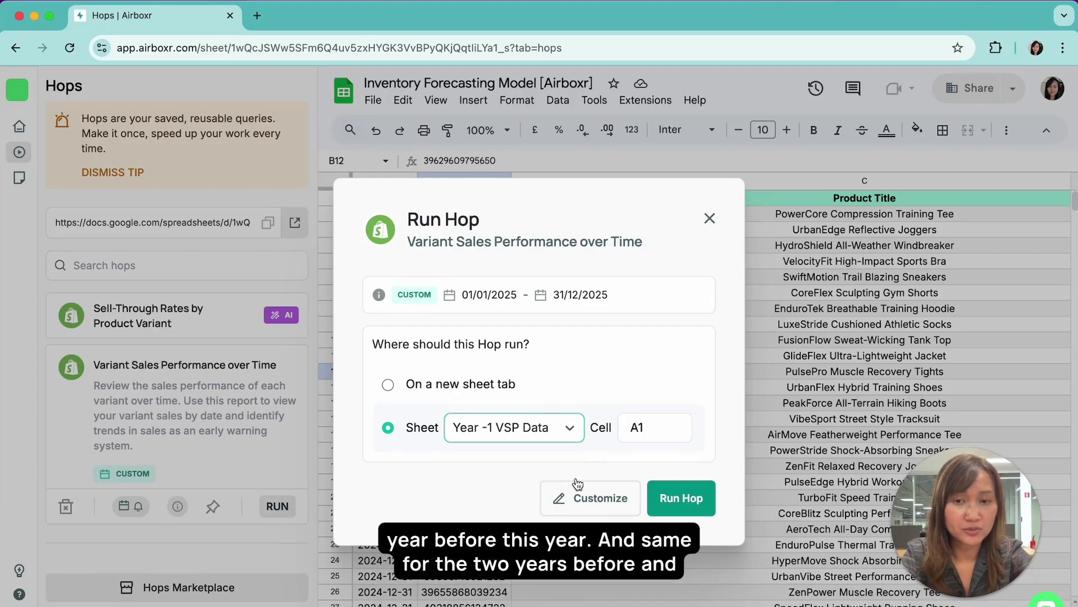
- Switch the hop's destination sheet to Year -2 VSP Data and finally Year -3 VSP Data, closing the dialog without running it
click(567, 431)
scroll(526, 579, down, 3)
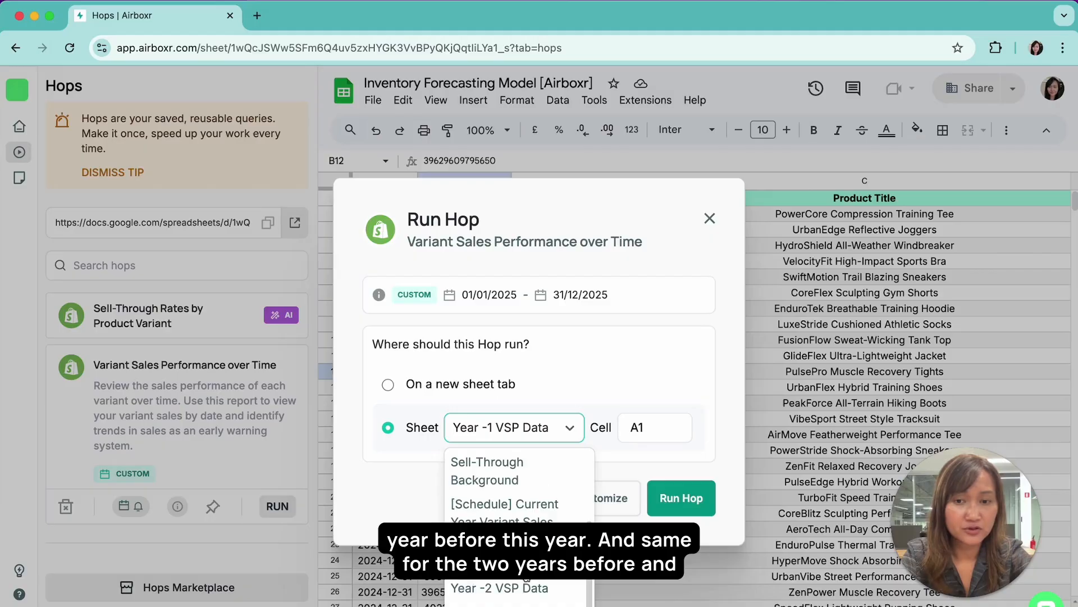
click(500, 588)
click(571, 427)
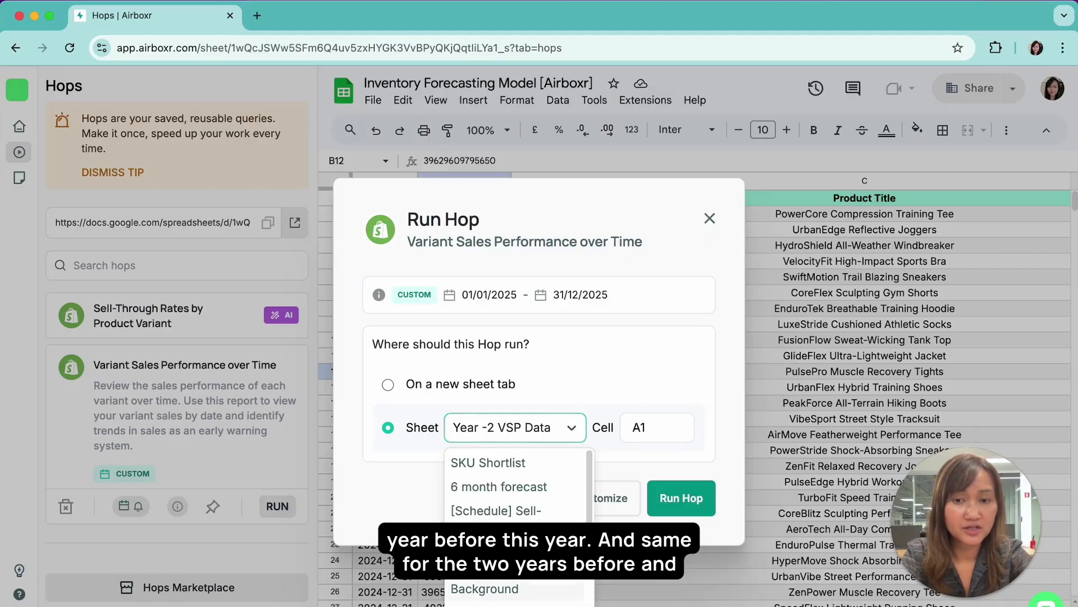
scroll(520, 562, down, 3)
click(500, 596)
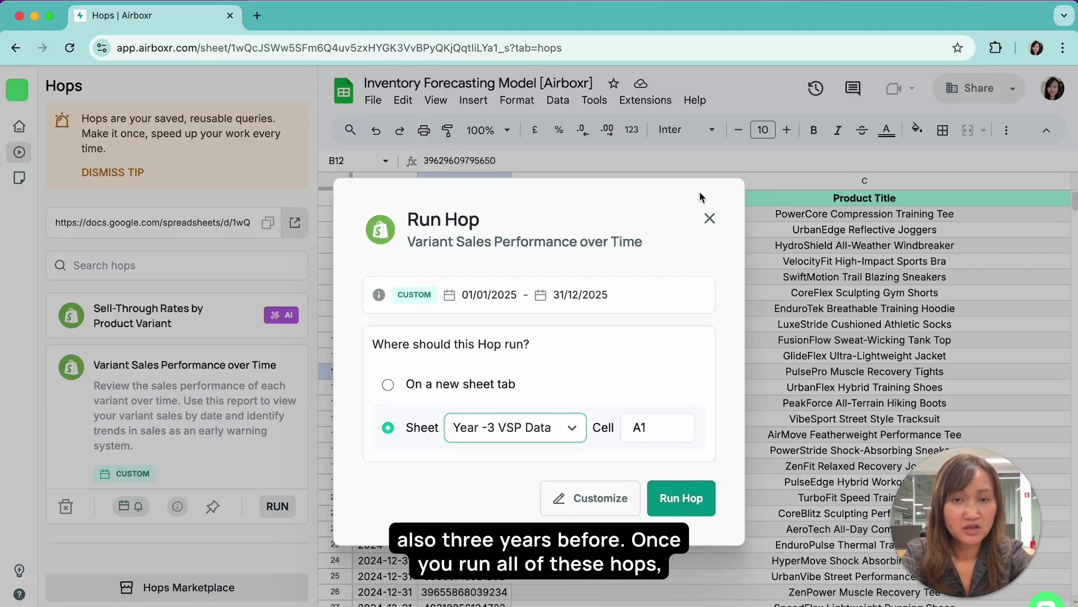
click(709, 220)
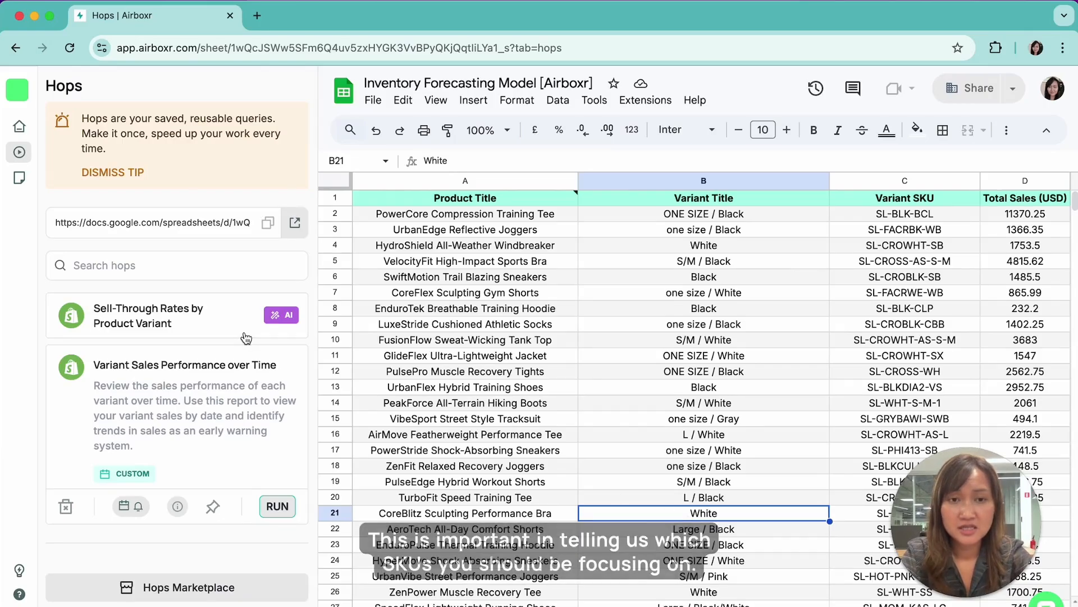
- Set the Sell-Through Rates by Product Variant hop's time frame to Since 17/12/2024 and continue to its run destination
mouse_move(242, 336)
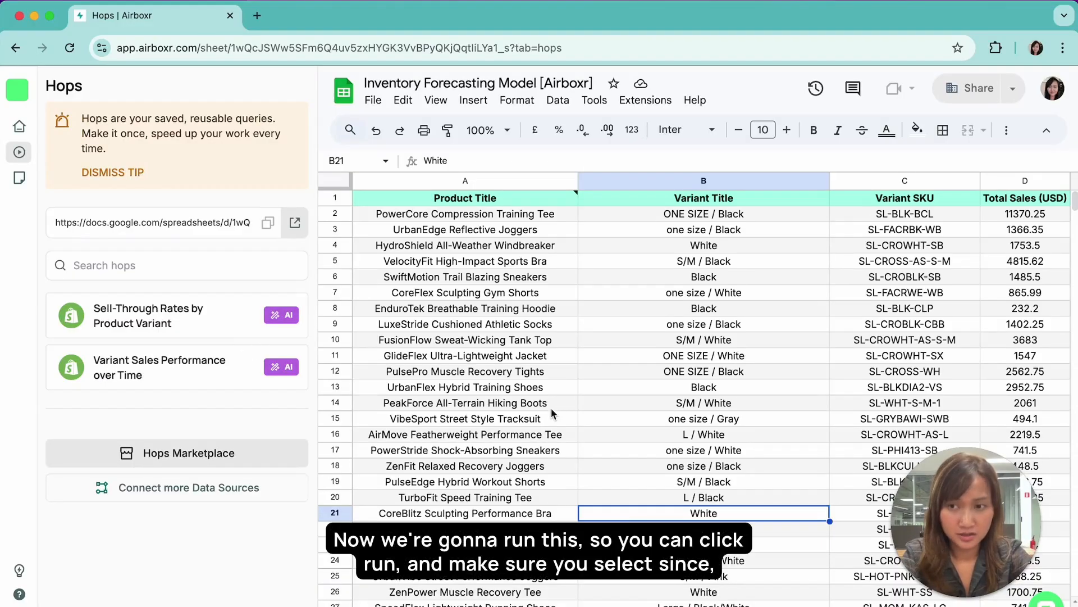
click(228, 319)
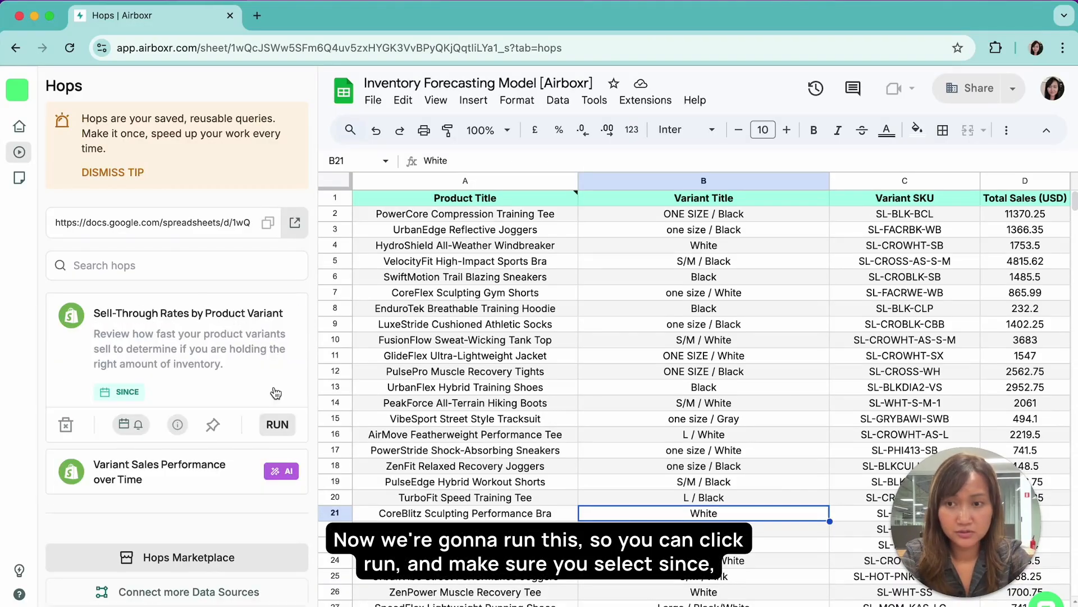
click(277, 424)
click(503, 306)
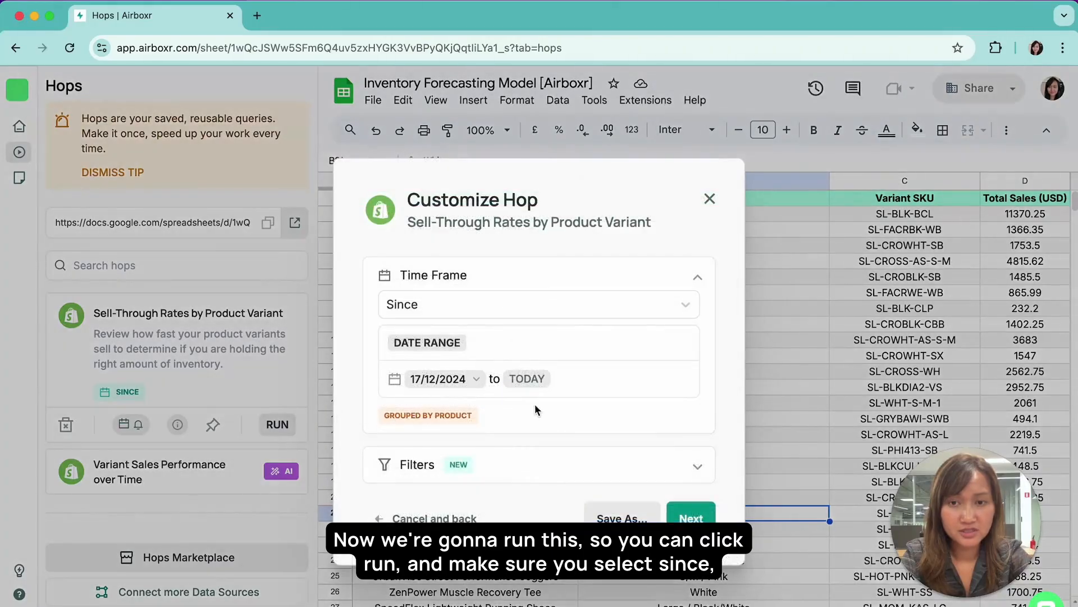
click(476, 379)
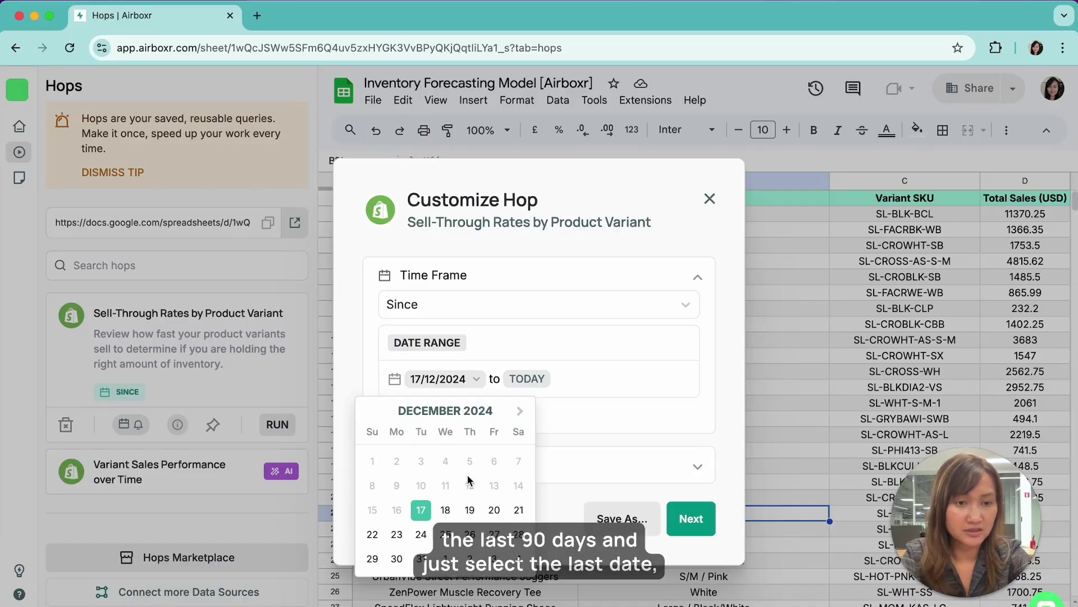
click(423, 514)
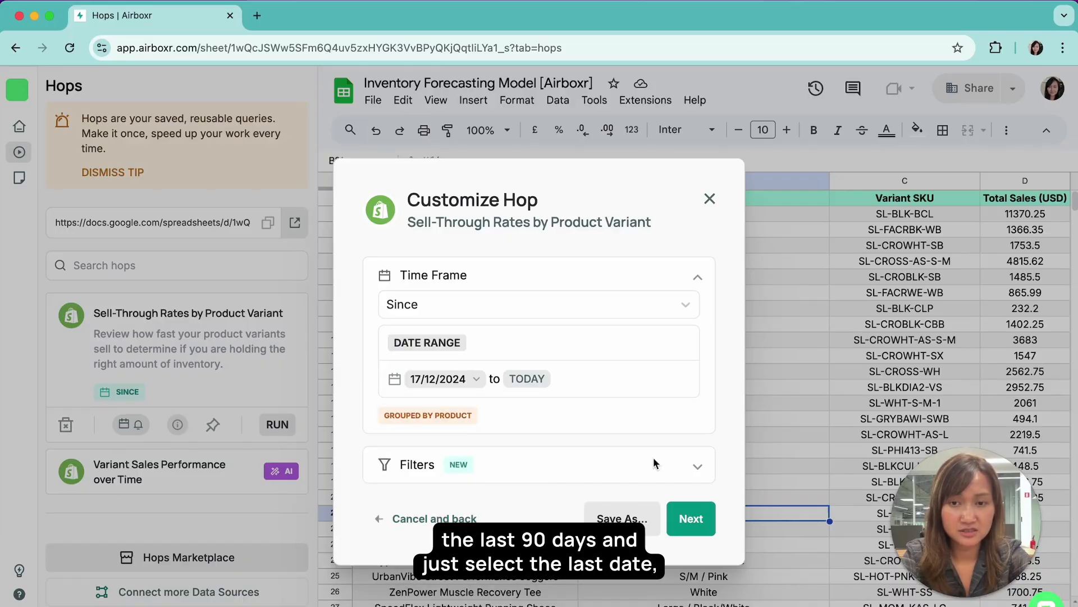
click(700, 516)
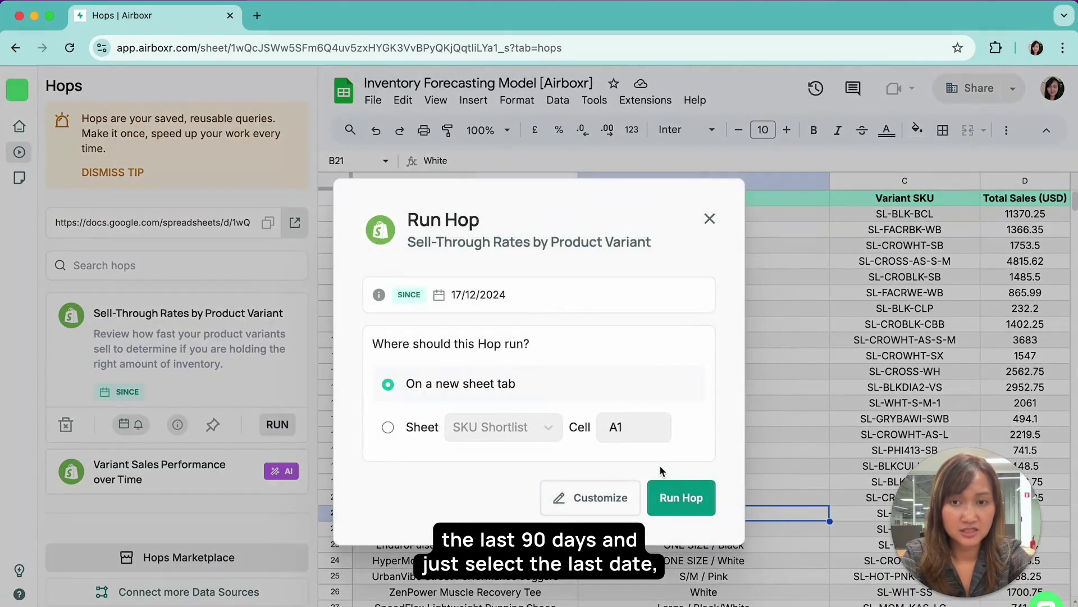
- Choose the [Schedule] Sell-Through Rates by Product Variant sheet, cell A1, as the run destination, then close the dialog without running the hop
click(389, 430)
click(503, 427)
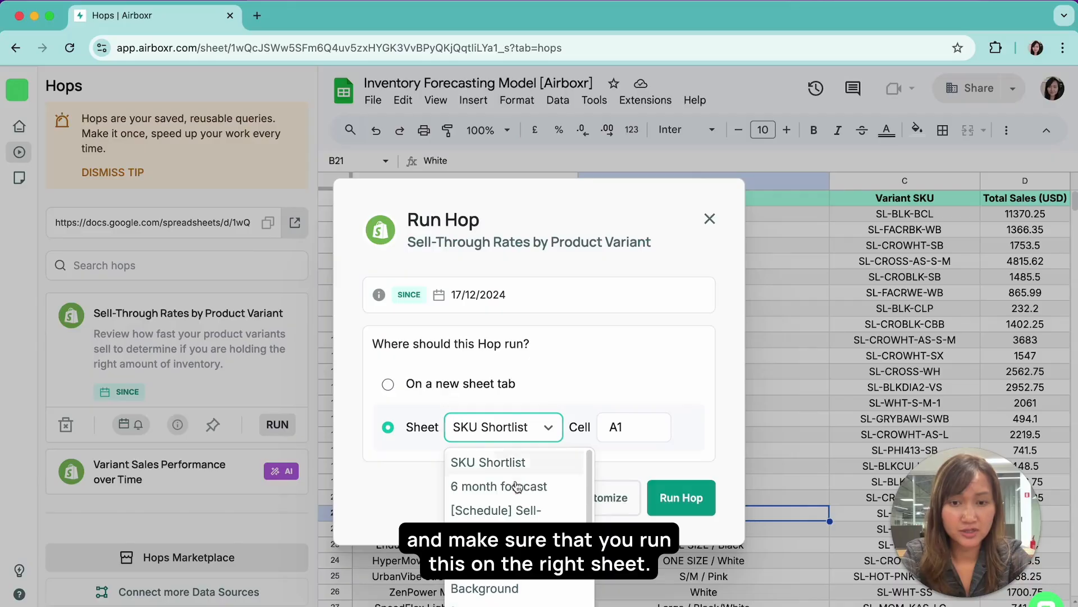
click(496, 510)
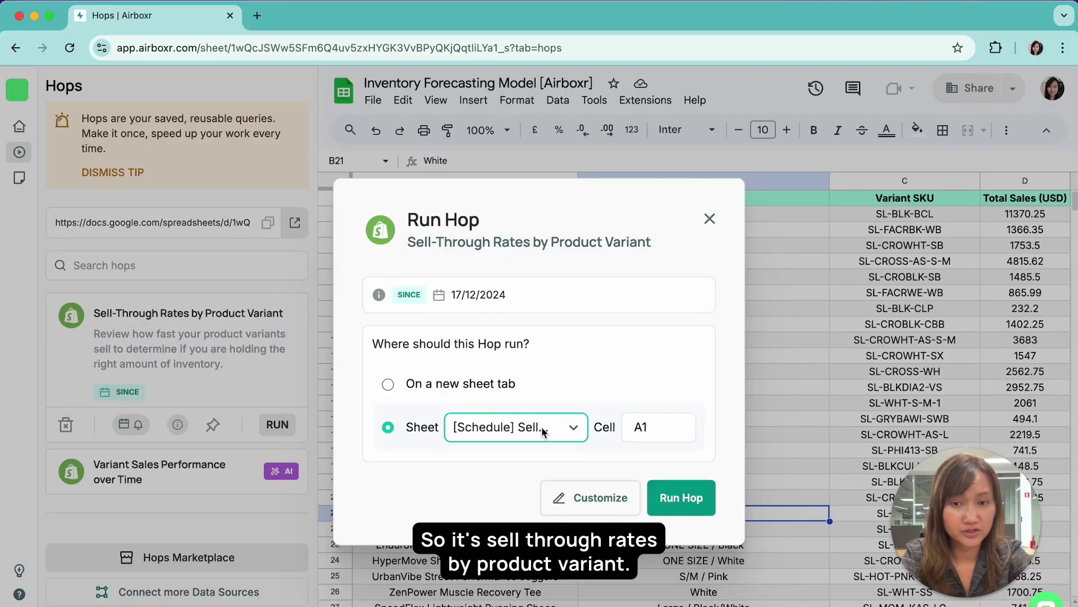
click(710, 218)
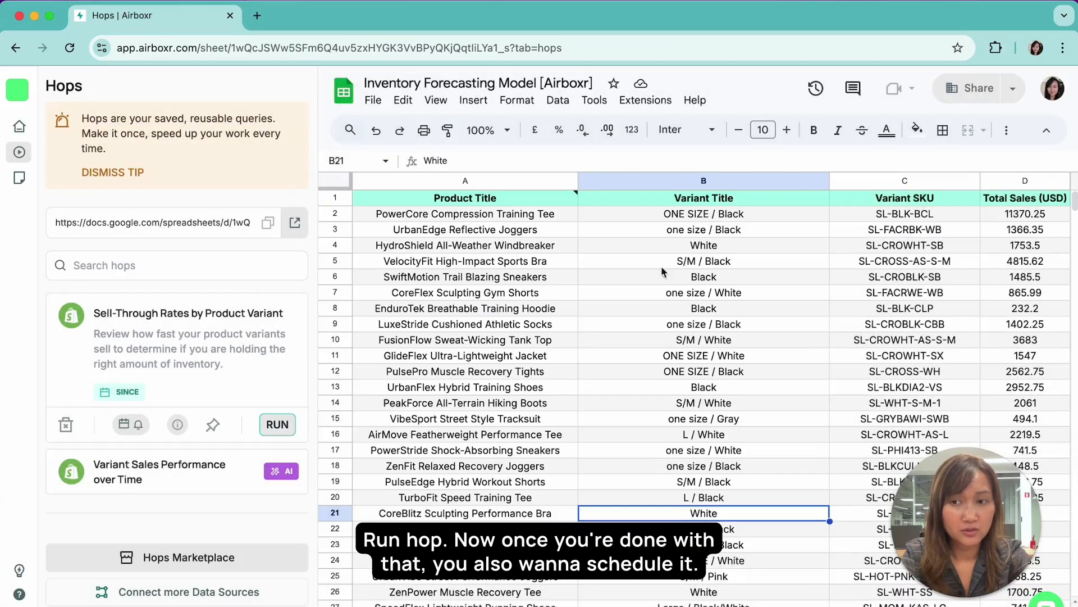
- Select the [Schedule] Sell-Through Rates by Product Variant sheet as the hop's scheduling destination, then close the dialog without scheduling it
click(129, 424)
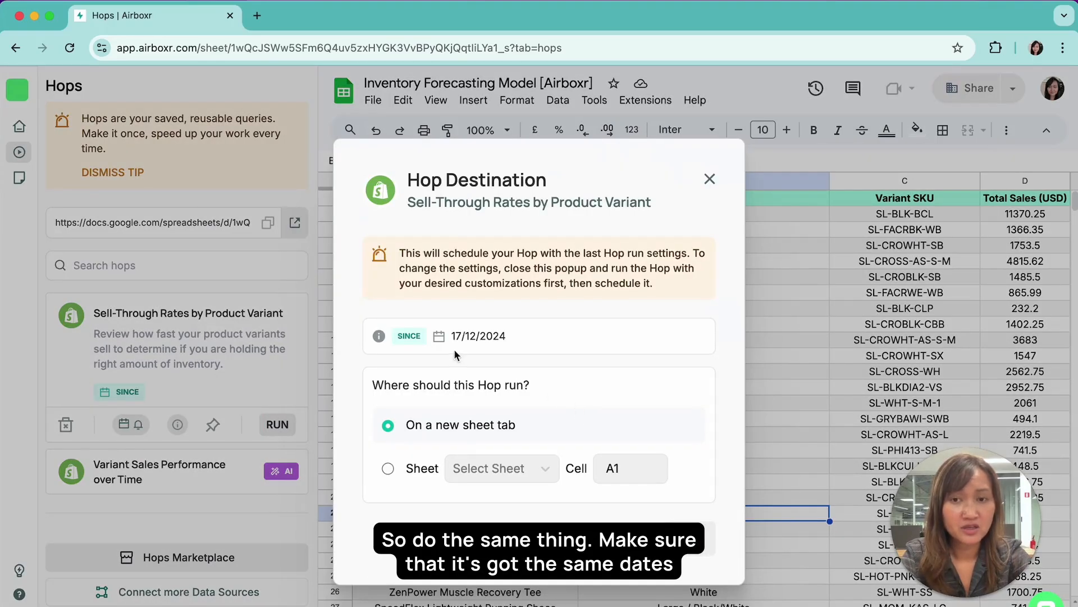
click(389, 471)
click(522, 473)
click(517, 564)
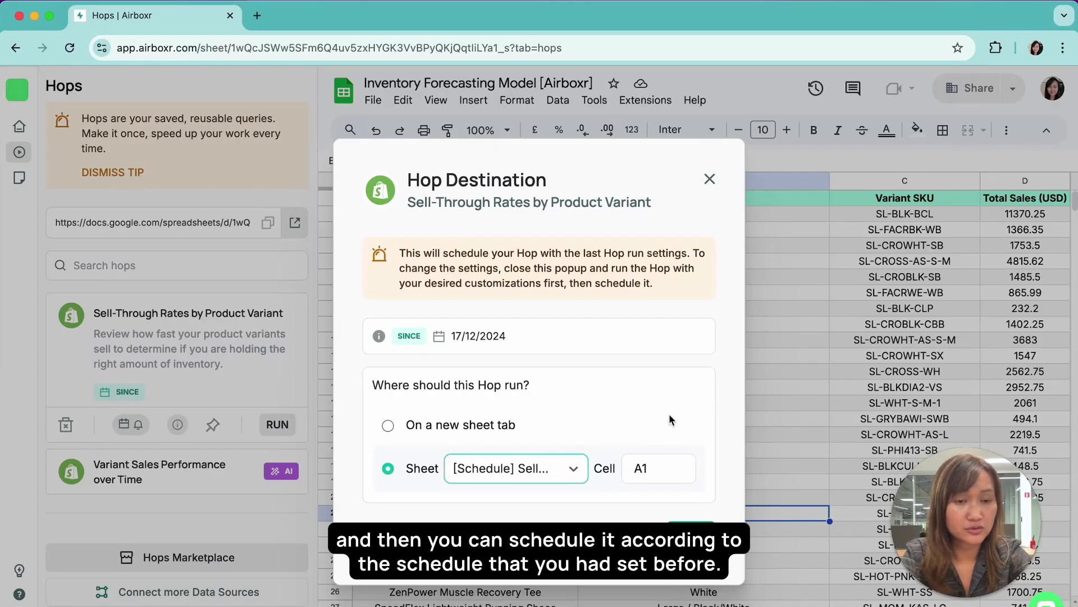
click(710, 179)
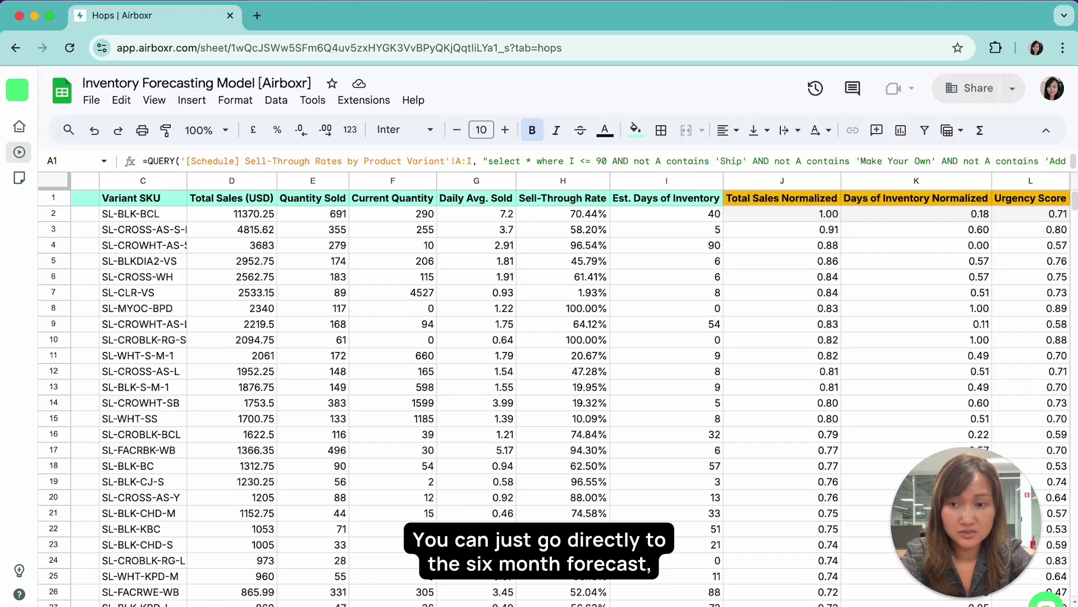
- Switch to the 6 month forecast sheet to examine the forecasted unit sales for each SKU by month
key(ctrl+shift+Page_Down)
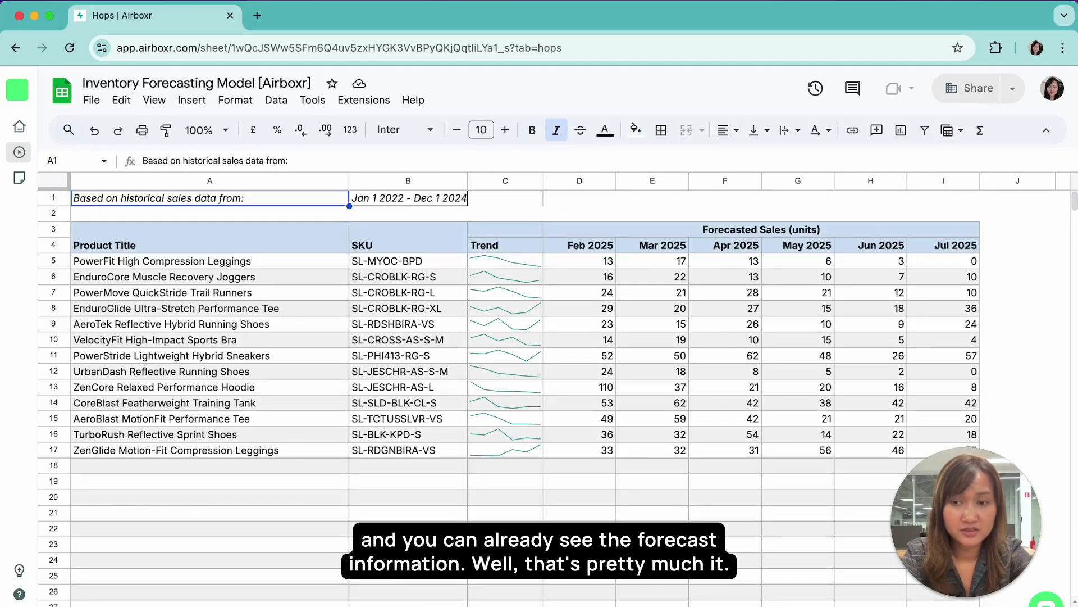